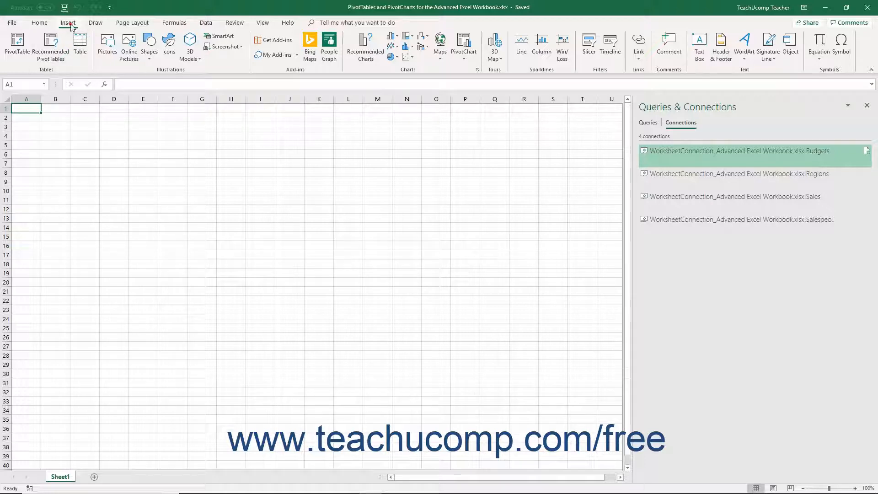
Step: Open Recommended PivotTables and leave the data source set to a table or range
click(54, 48)
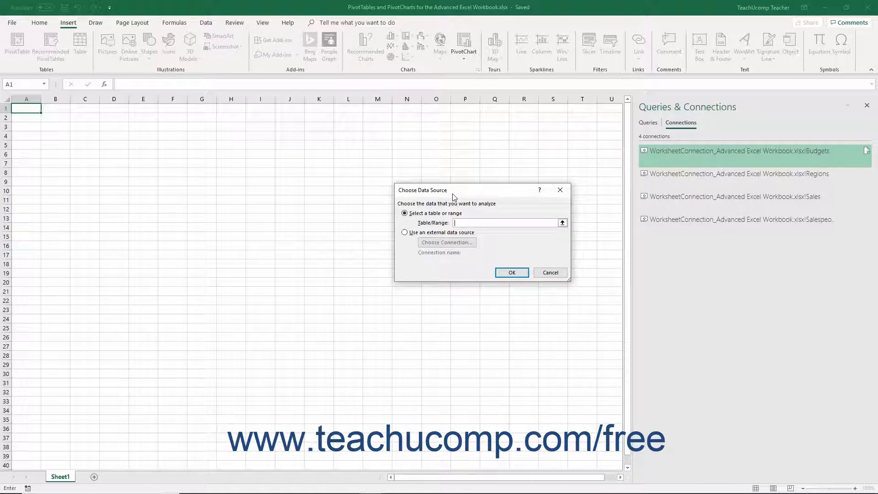
click(432, 215)
click(423, 234)
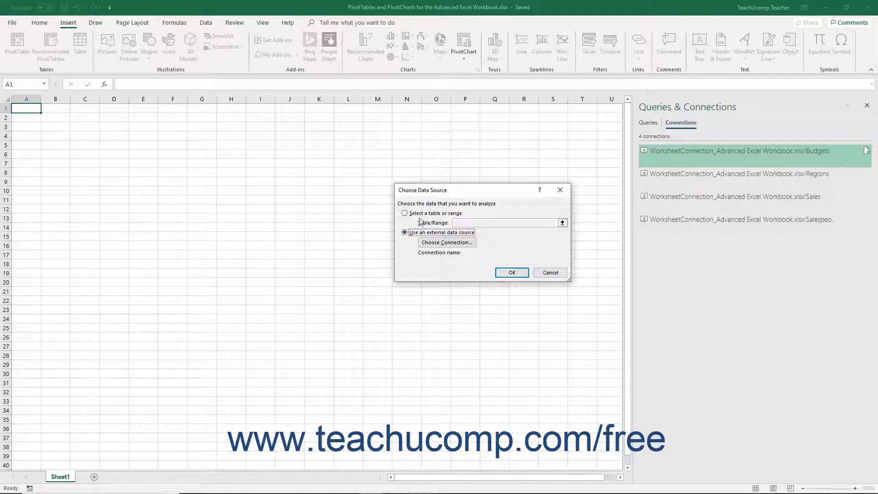
click(419, 213)
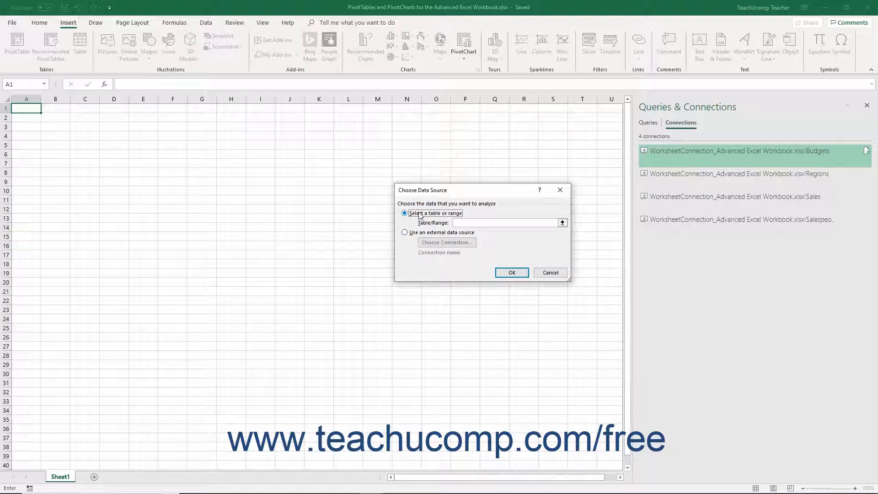
click(562, 223)
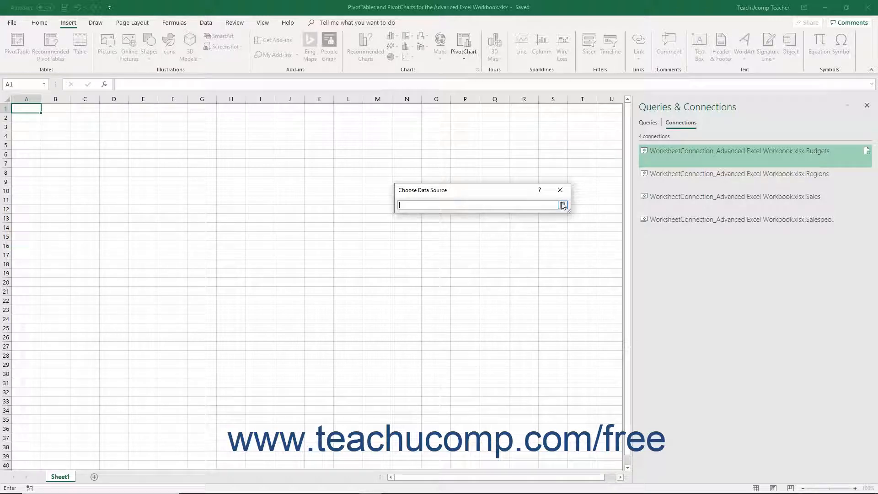
click(562, 206)
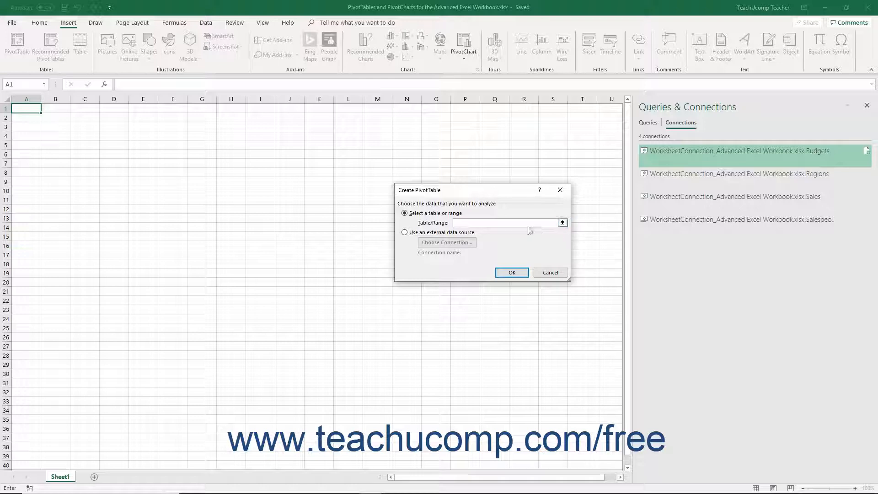
Step: Choose an external data source and list All Connections in the Existing Connections dialog
click(501, 222)
click(448, 233)
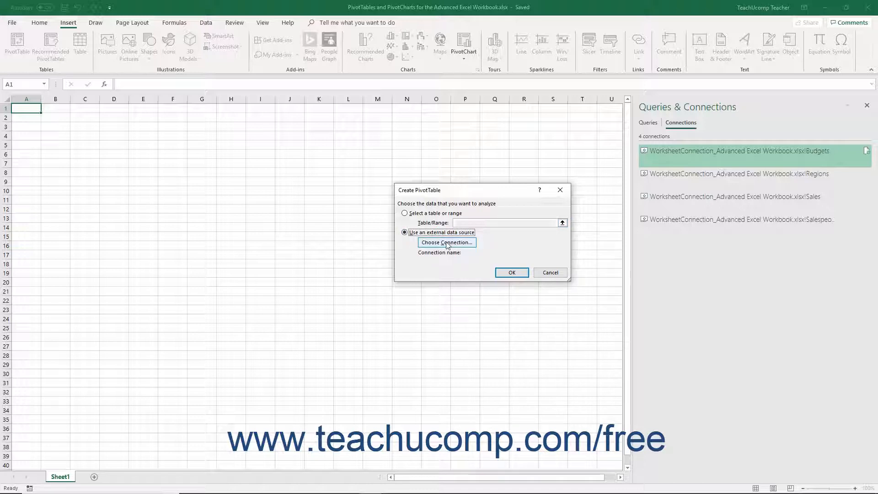
click(447, 243)
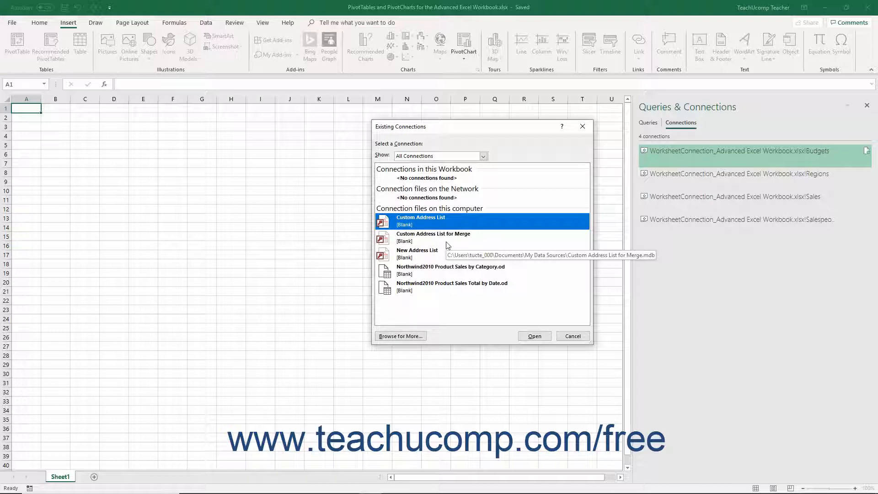
click(482, 157)
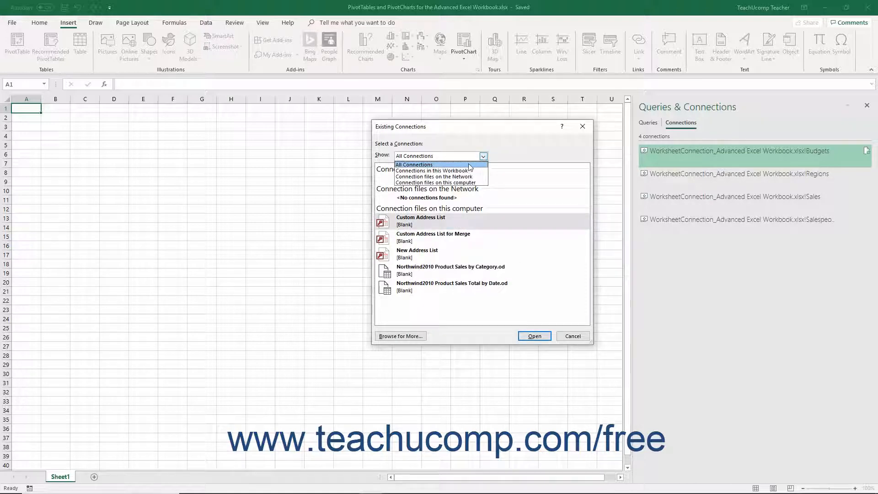
click(469, 164)
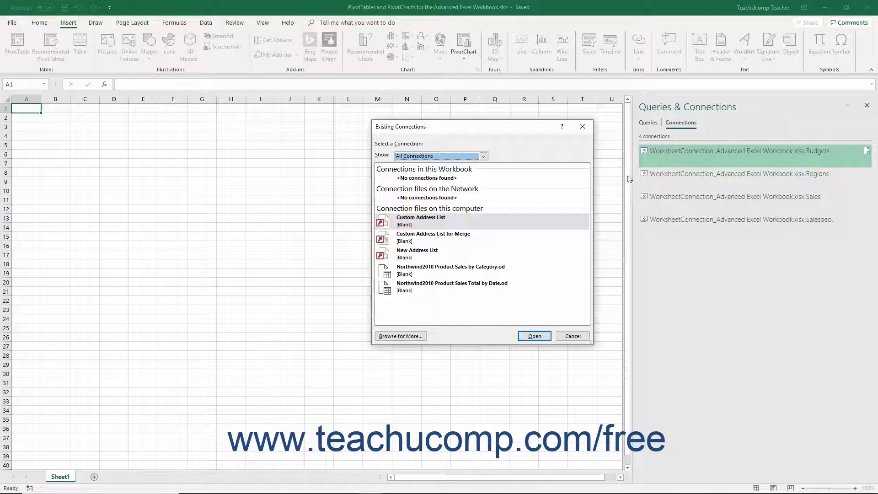
Step: Cancel the PivotTable dialogs and import the Salespeople table as a table at $A$1 on Sheet1
click(573, 336)
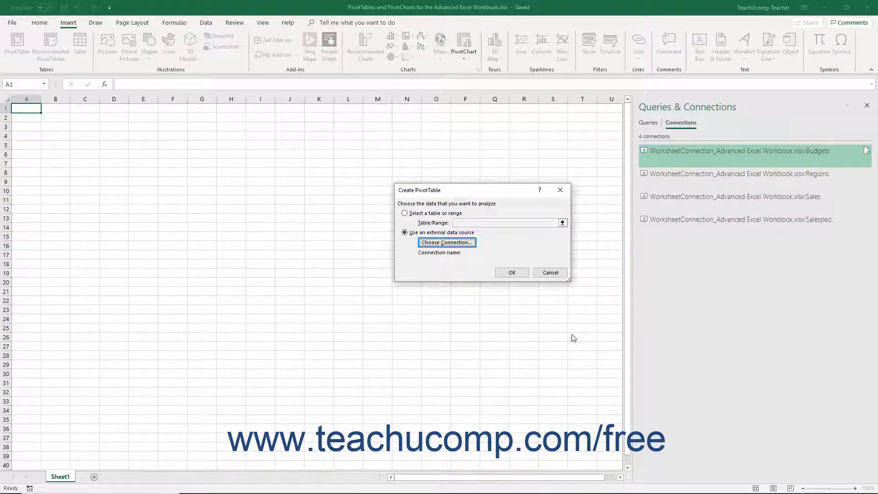
click(546, 273)
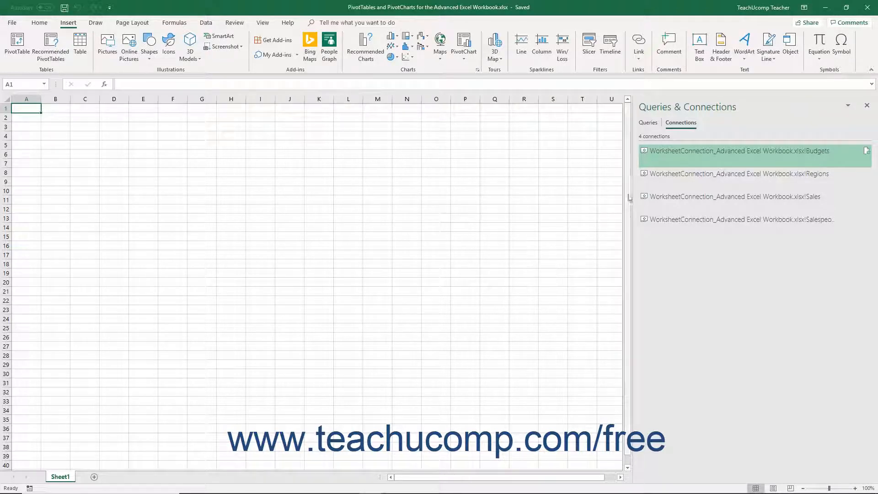
click(212, 23)
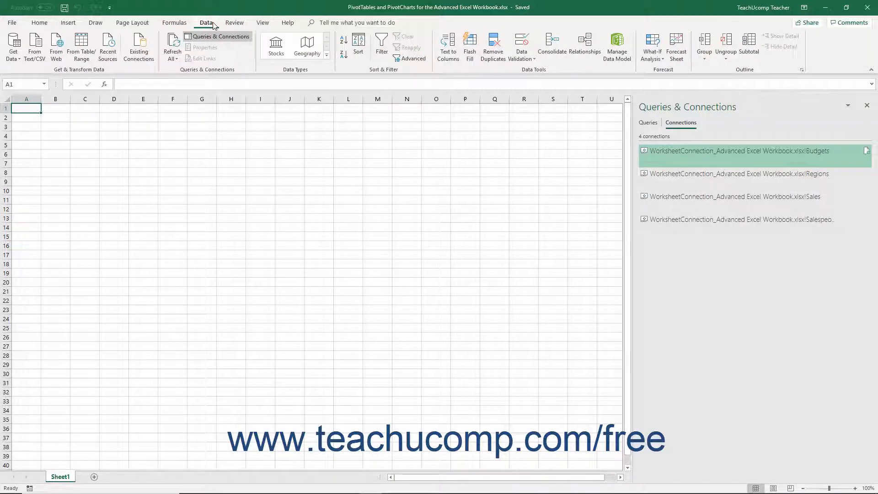
click(138, 48)
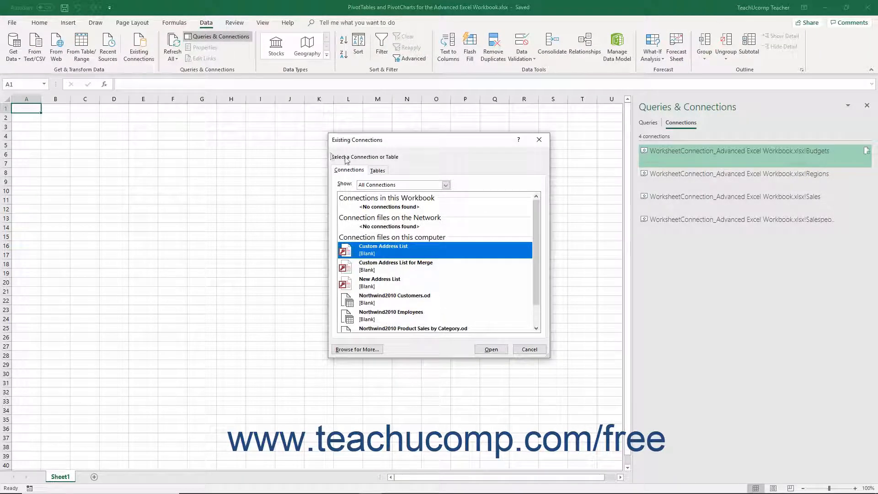
click(378, 170)
click(382, 212)
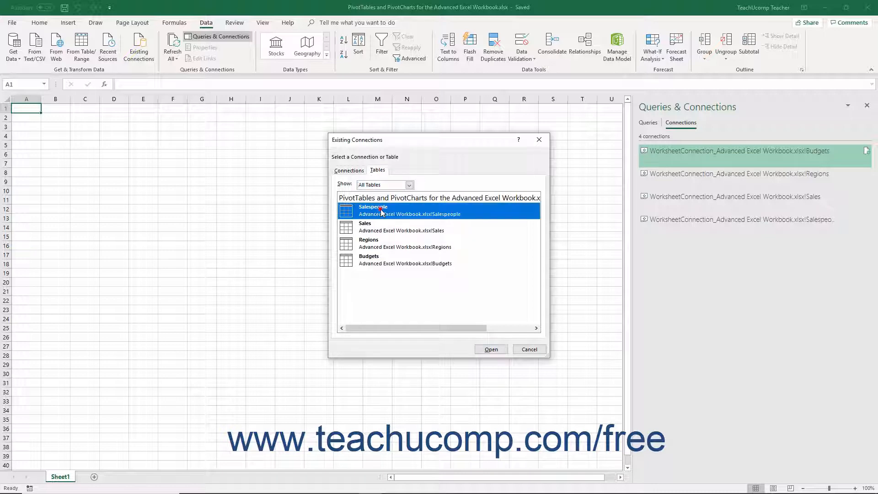
click(485, 349)
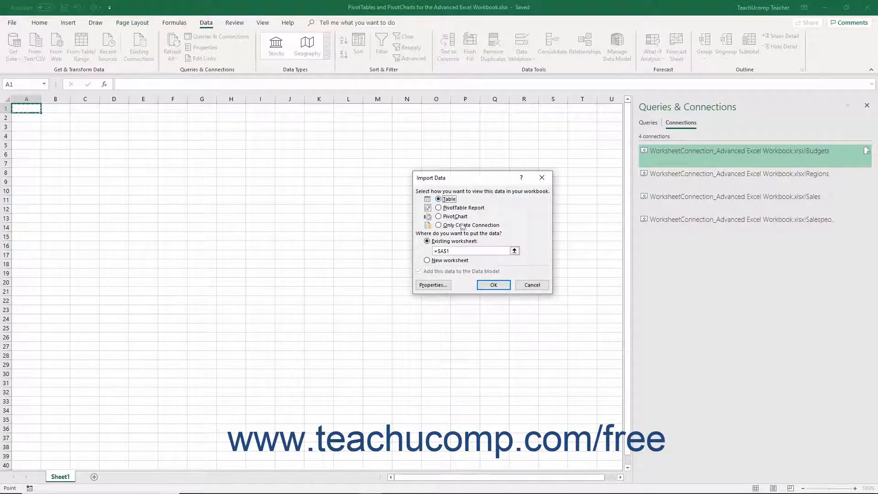
click(493, 284)
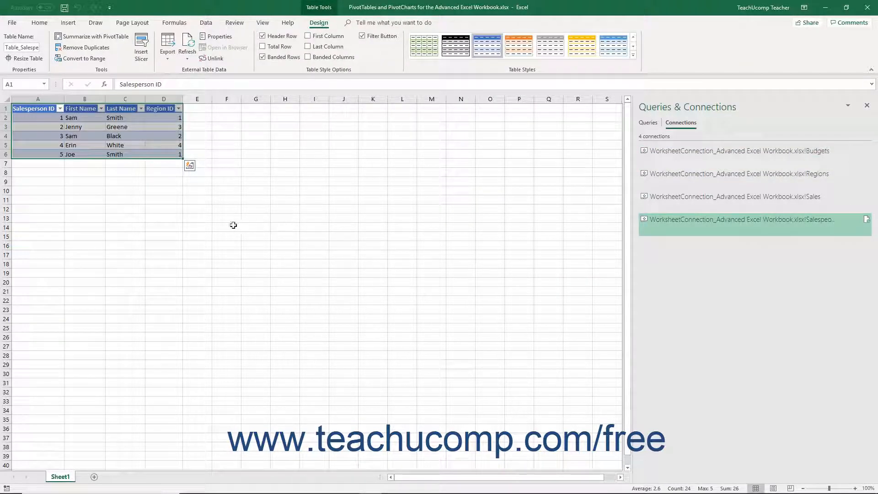
Step: Preview recommended PivotTables for the Salespeople table, then close them without inserting one
click(115, 136)
click(68, 23)
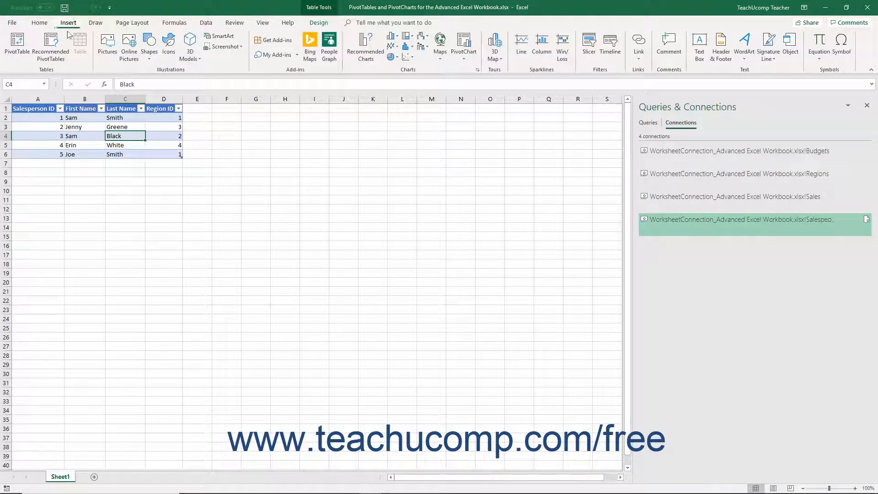
click(59, 45)
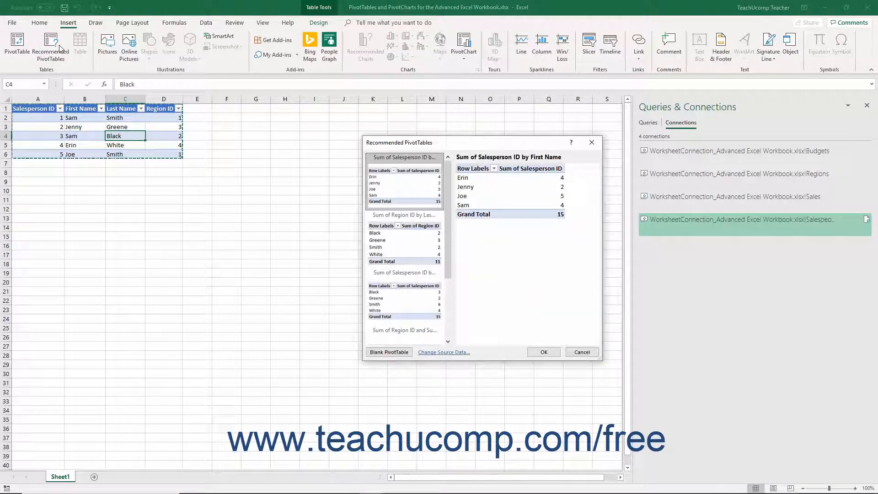
click(581, 352)
Step: Clear the contents of A1:D6 and delete the Salespeople query as well
click(93, 120)
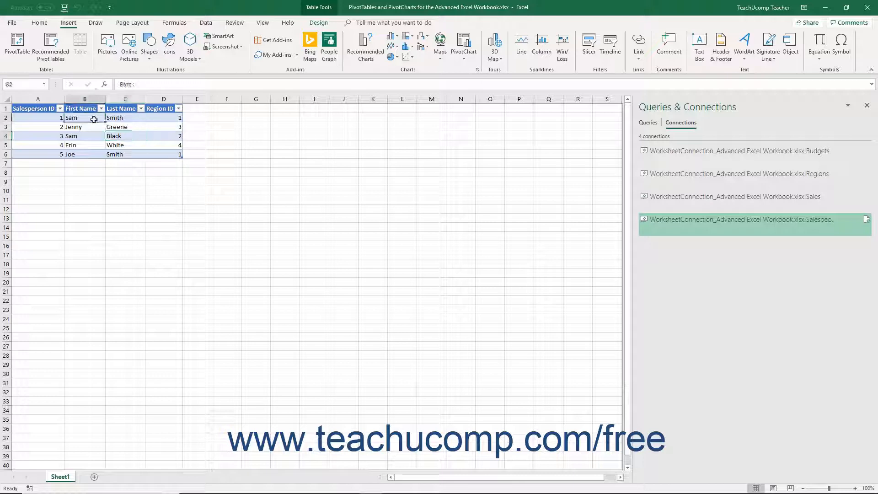
drag(43, 110, 179, 156)
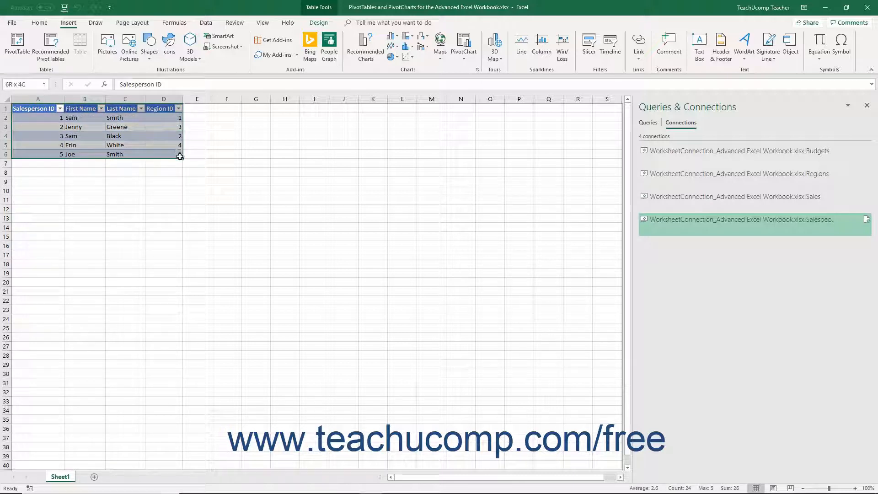
click(45, 24)
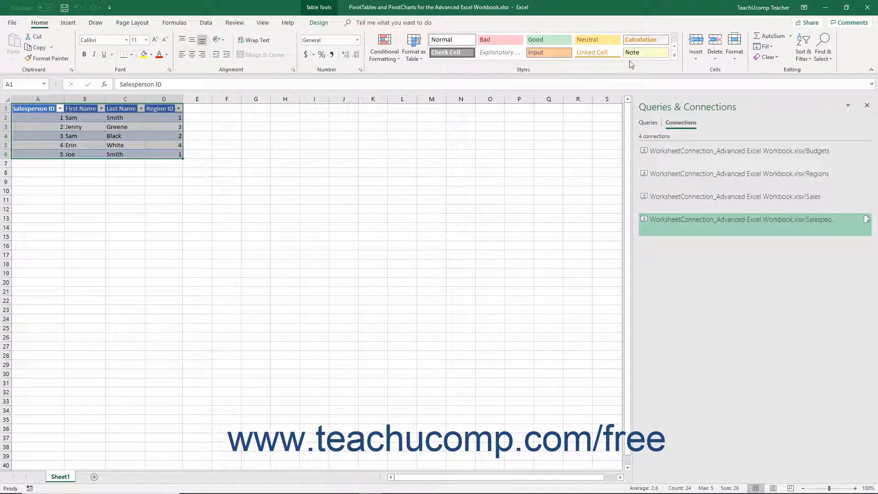
click(767, 57)
click(782, 98)
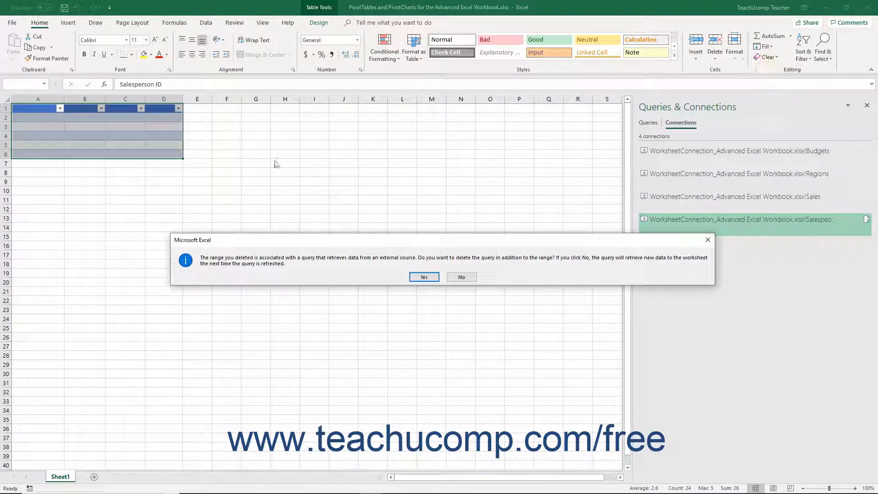
click(423, 277)
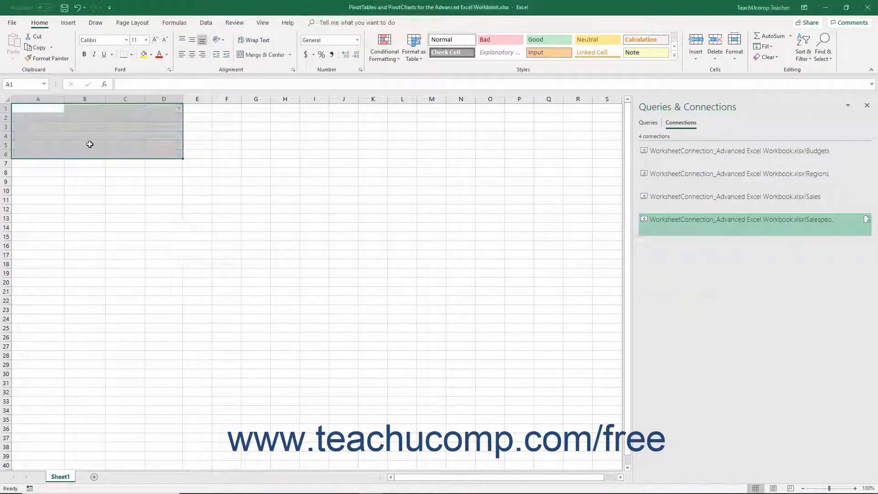
click(28, 109)
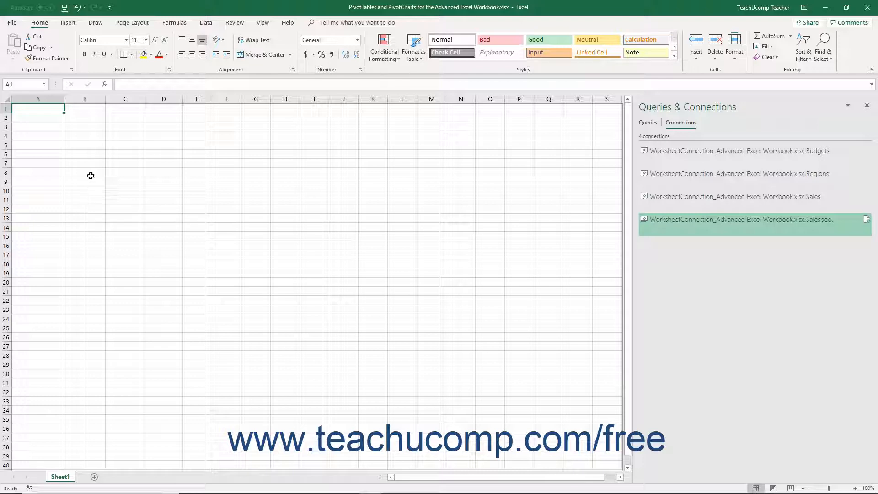
click(73, 24)
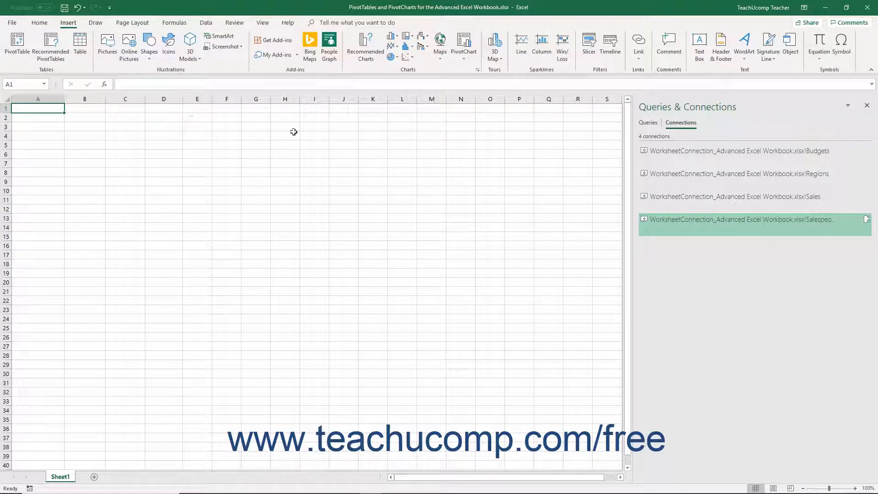
click(26, 51)
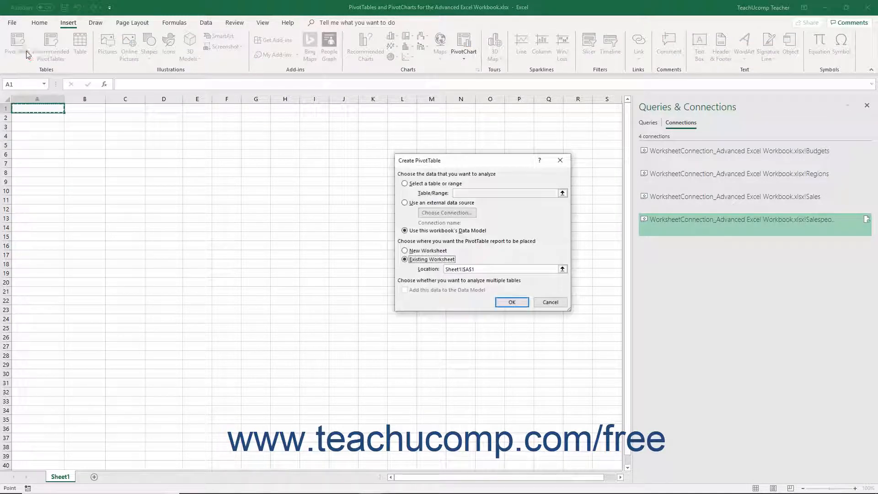
click(413, 232)
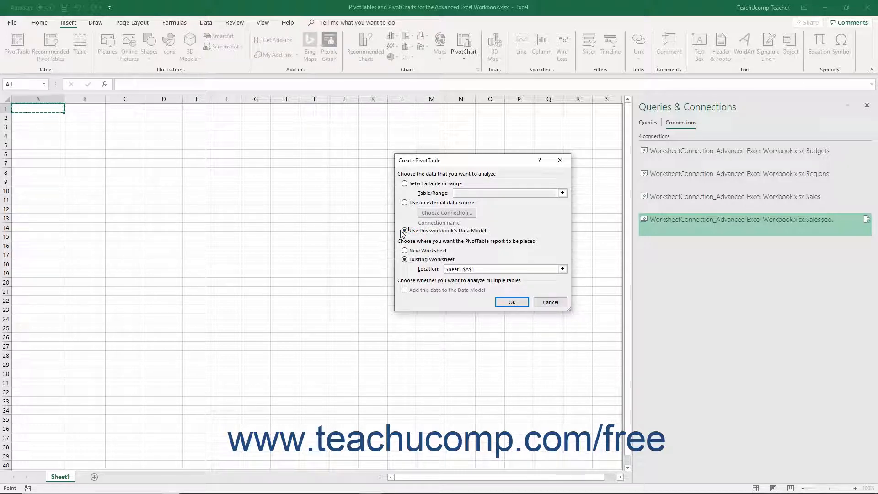
click(551, 303)
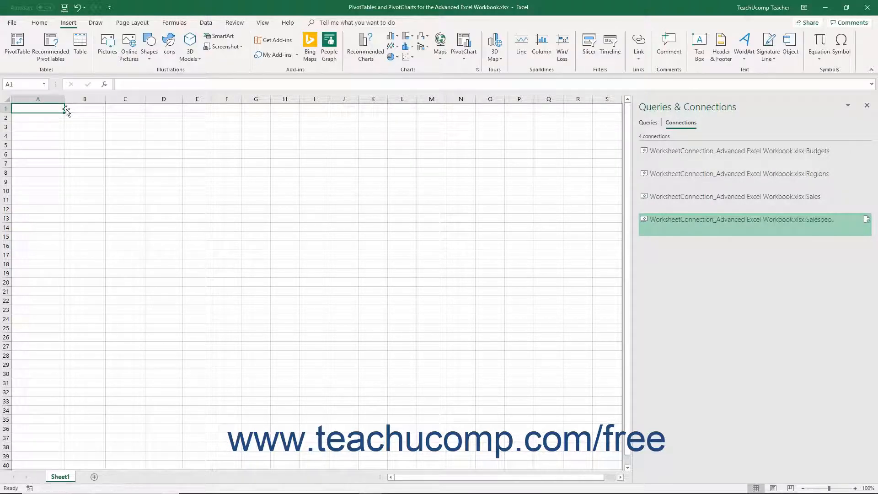
Step: Close Queries & Connections and get Recommended PivotTables from the Northwind2010 Product Sales by Category connection
click(868, 106)
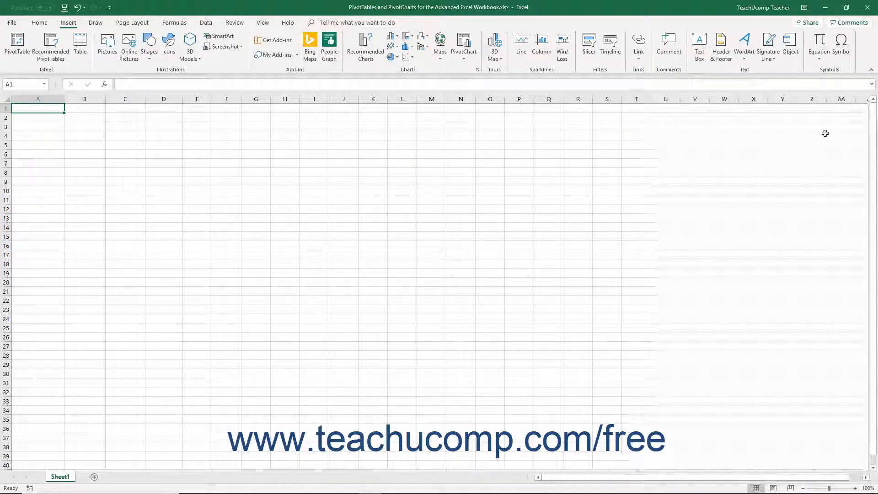
click(52, 57)
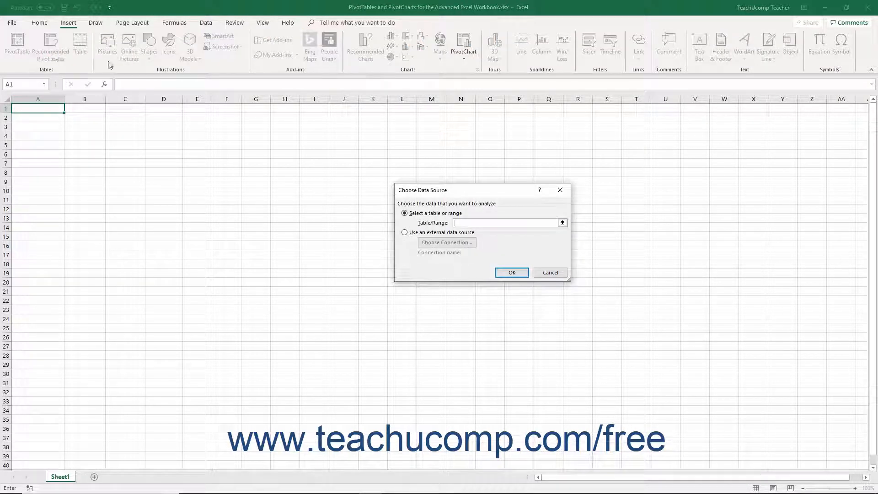
click(404, 233)
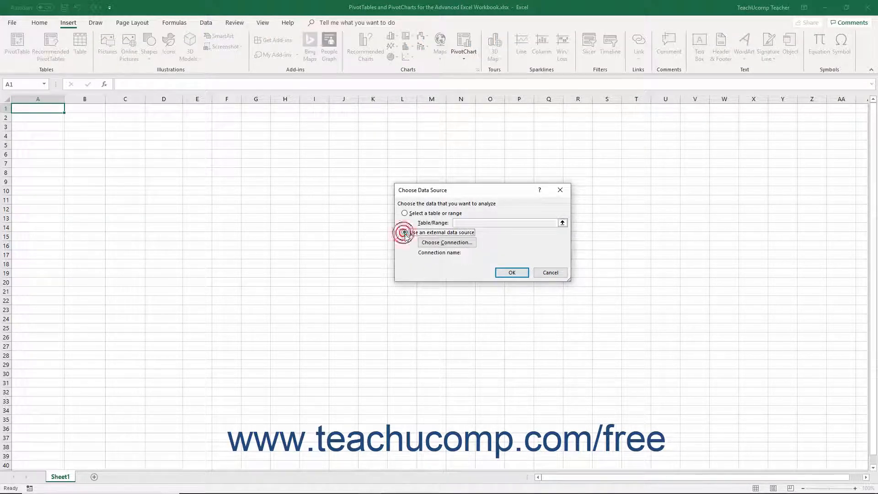
click(441, 242)
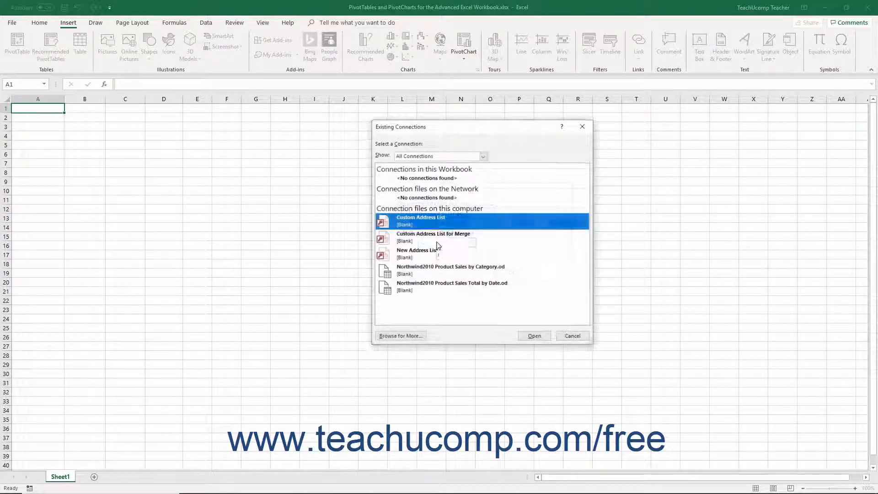
click(438, 269)
click(535, 336)
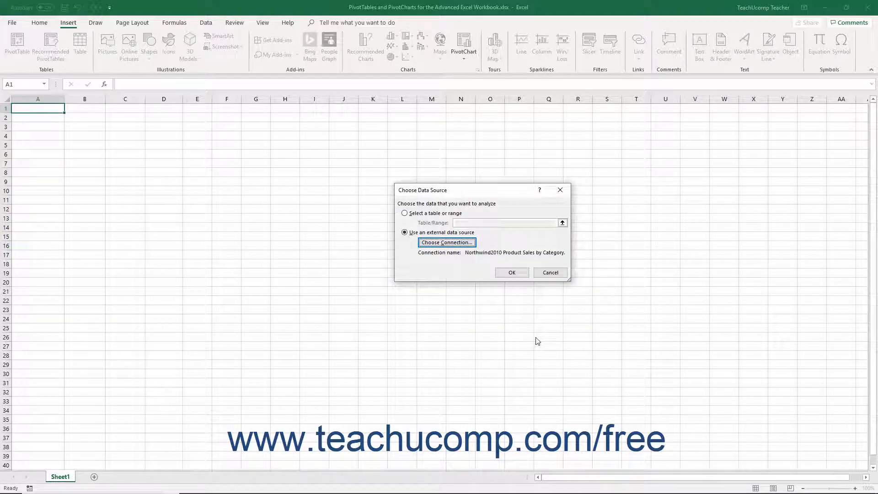
click(512, 273)
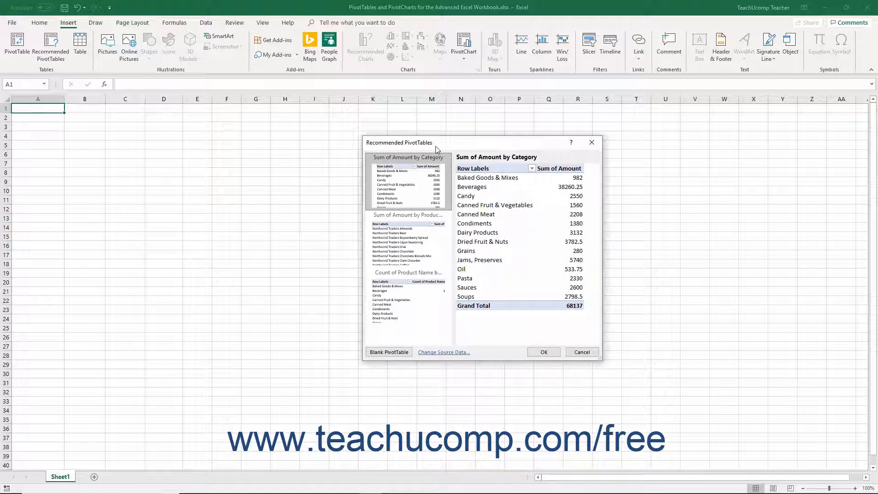
Step: Compare the suggestions and insert the Sum of Amount by Category PivotTable on new Sheet2
click(412, 232)
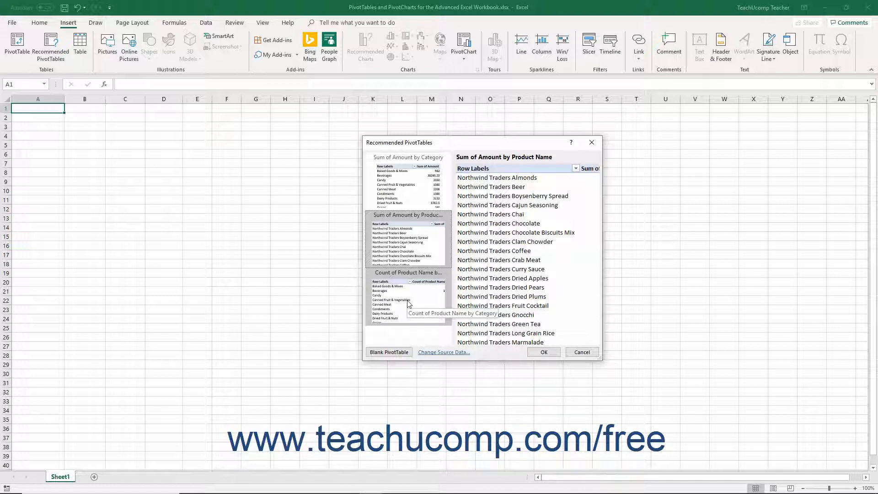
click(410, 194)
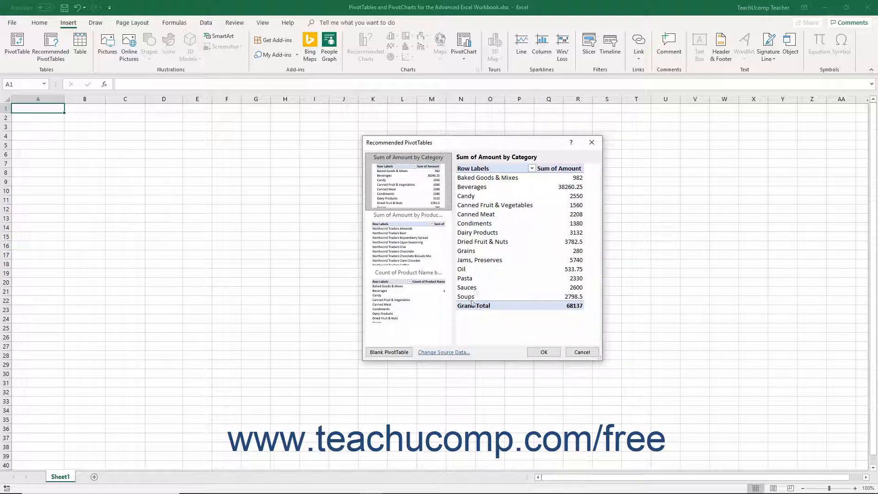
click(530, 352)
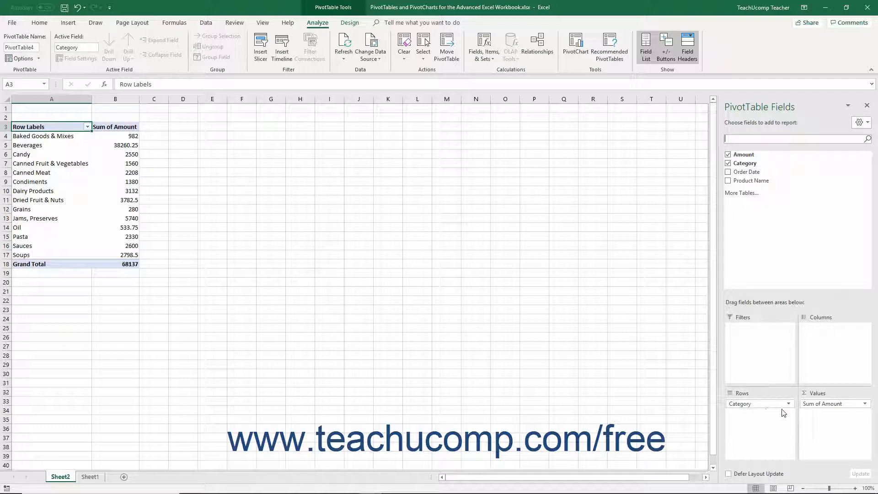
Step: Add Product Name to Rows, move Category to Columns, then remove Category from the PivotTable
click(810, 406)
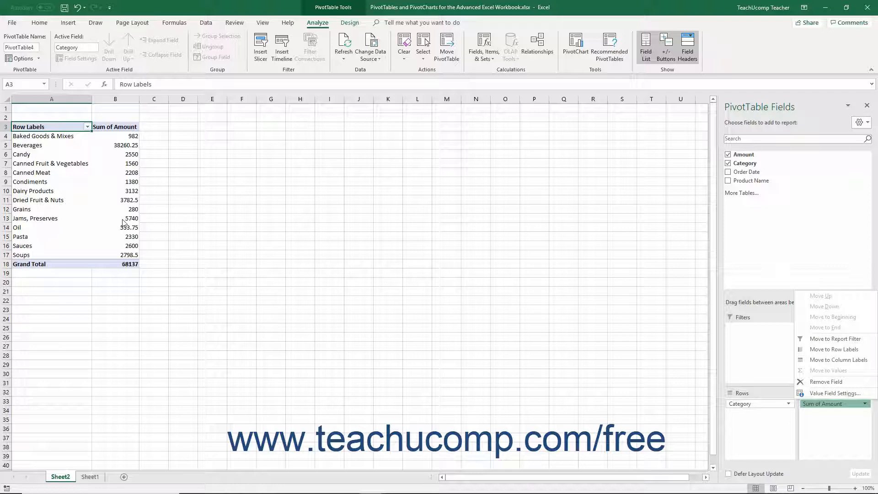
click(728, 181)
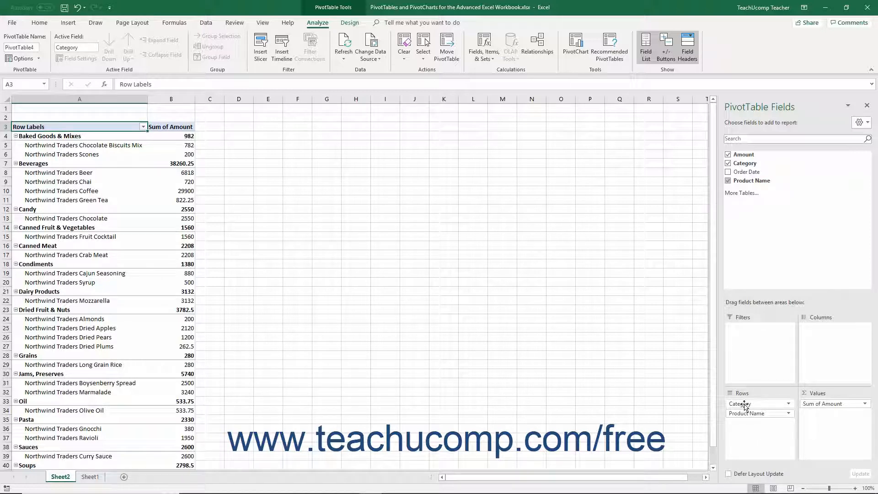
drag(743, 405, 823, 354)
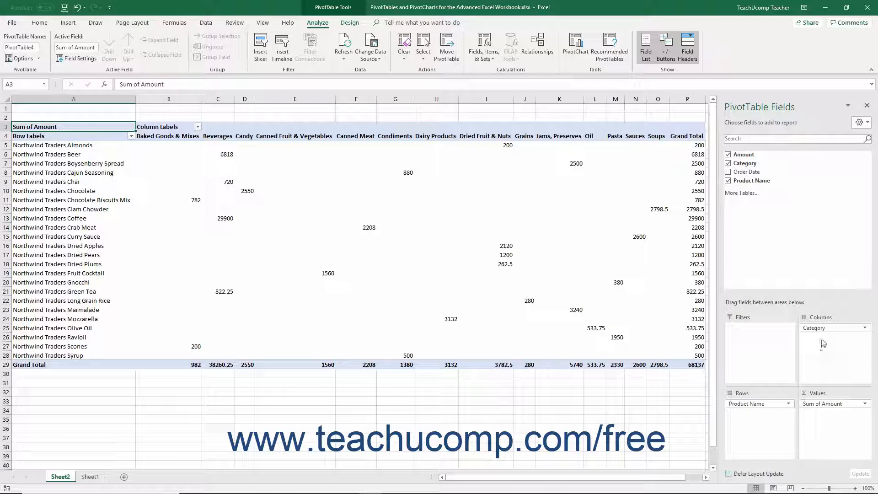
drag(826, 331, 779, 204)
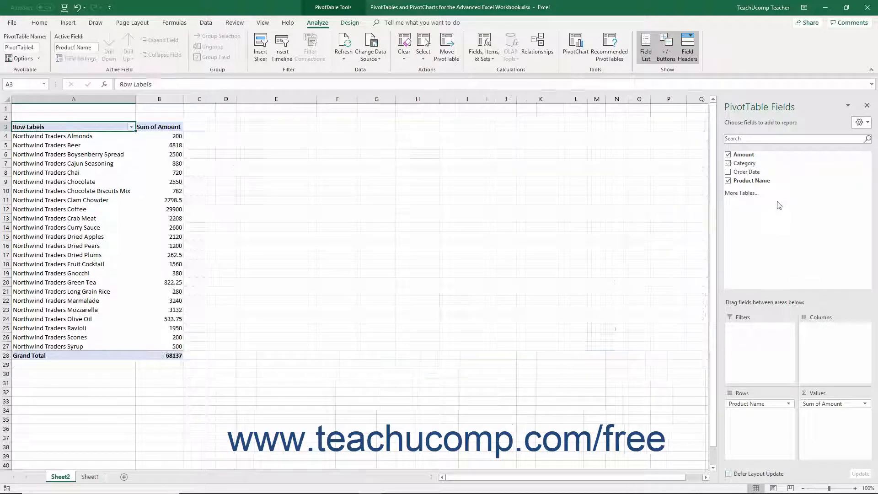